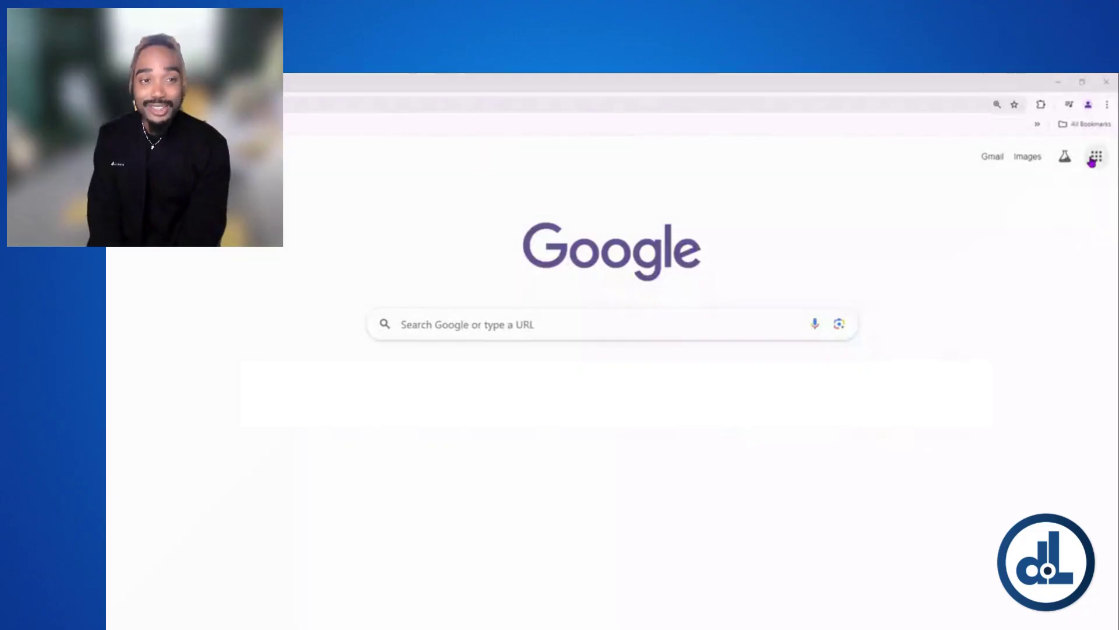
# Open Chrome Settings from the three-dot menu to the You and Google section.
pyautogui.click(1108, 105)
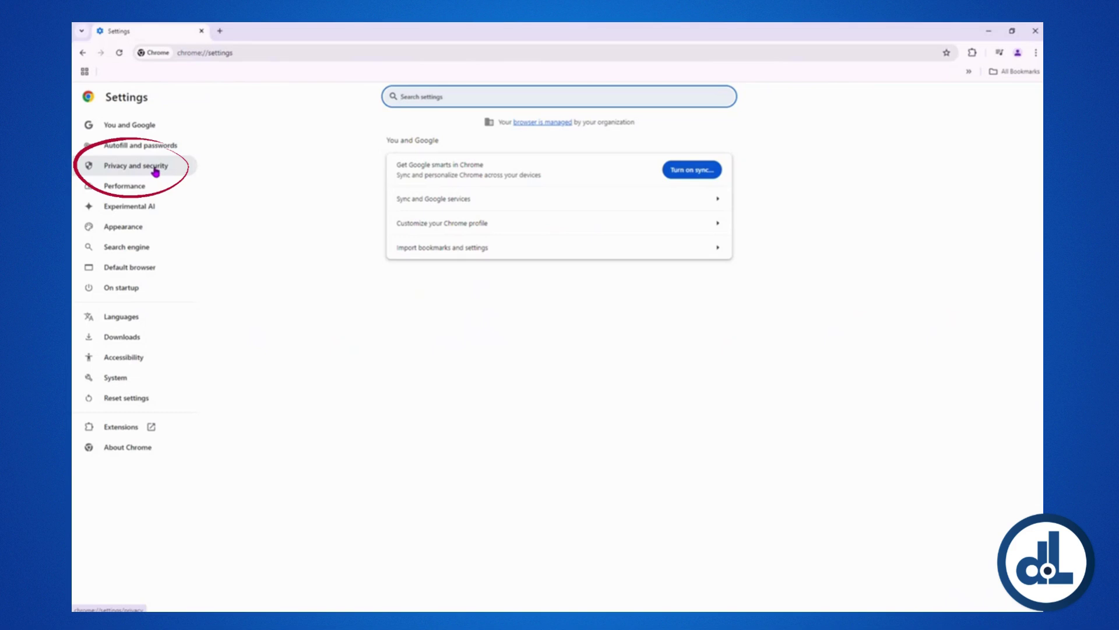
# Go to Privacy and security in the Settings sidebar to reach Site settings.
pyautogui.click(155, 170)
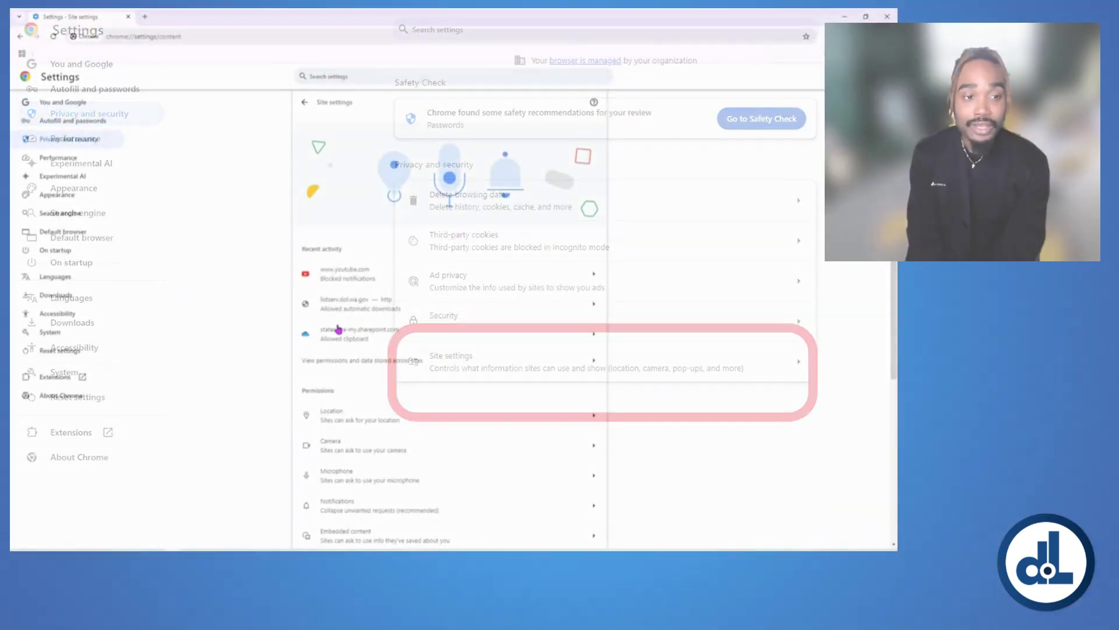
pyautogui.scroll(-1, 430, 355)
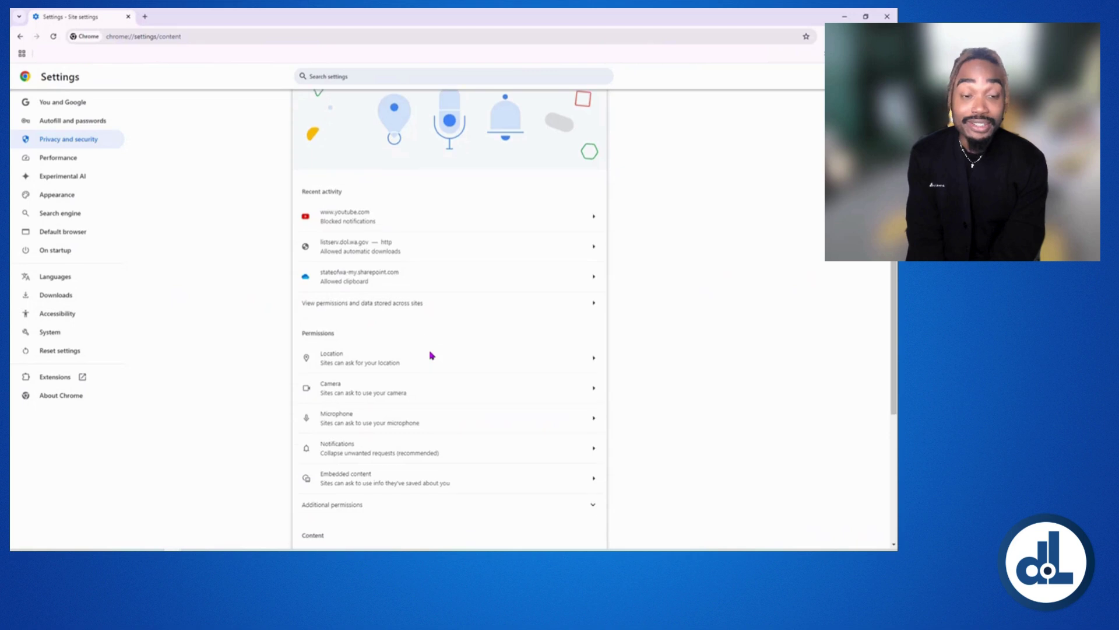
pyautogui.scroll(-1, 430, 356)
pyautogui.scroll(-1, 430, 355)
pyautogui.scroll(-1, 430, 355)
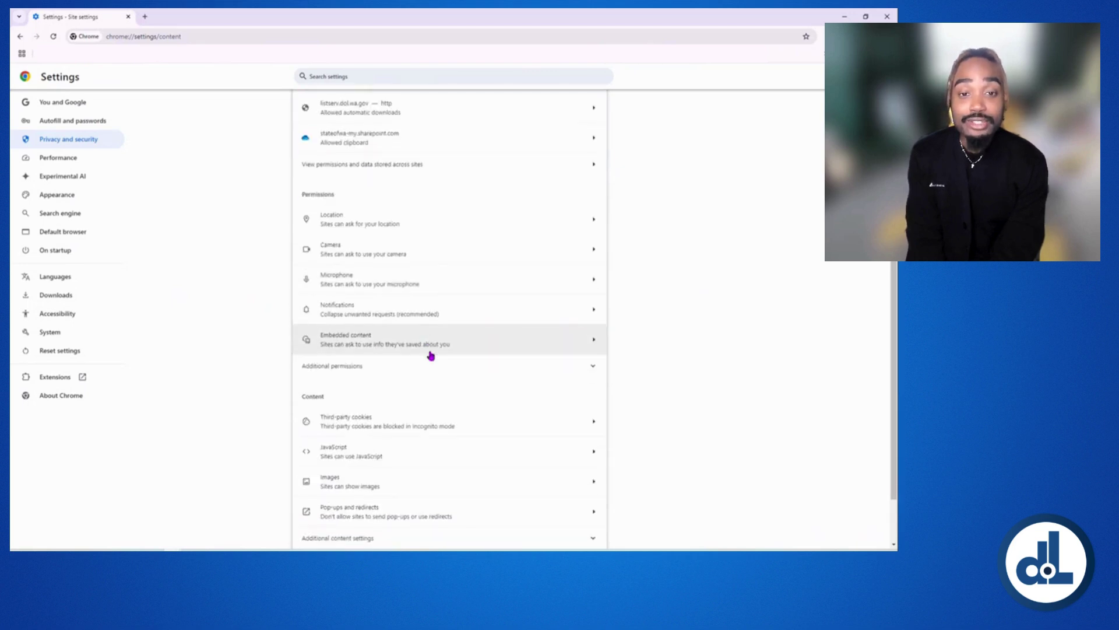
pyautogui.scroll(-1, 430, 355)
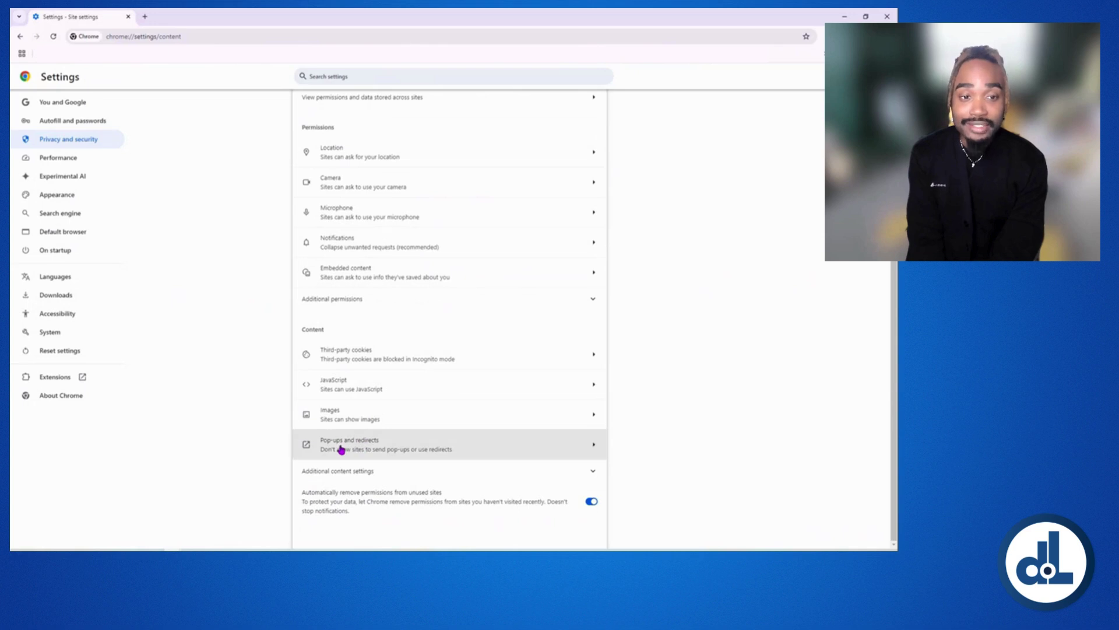
pyautogui.scroll(5, 341, 450)
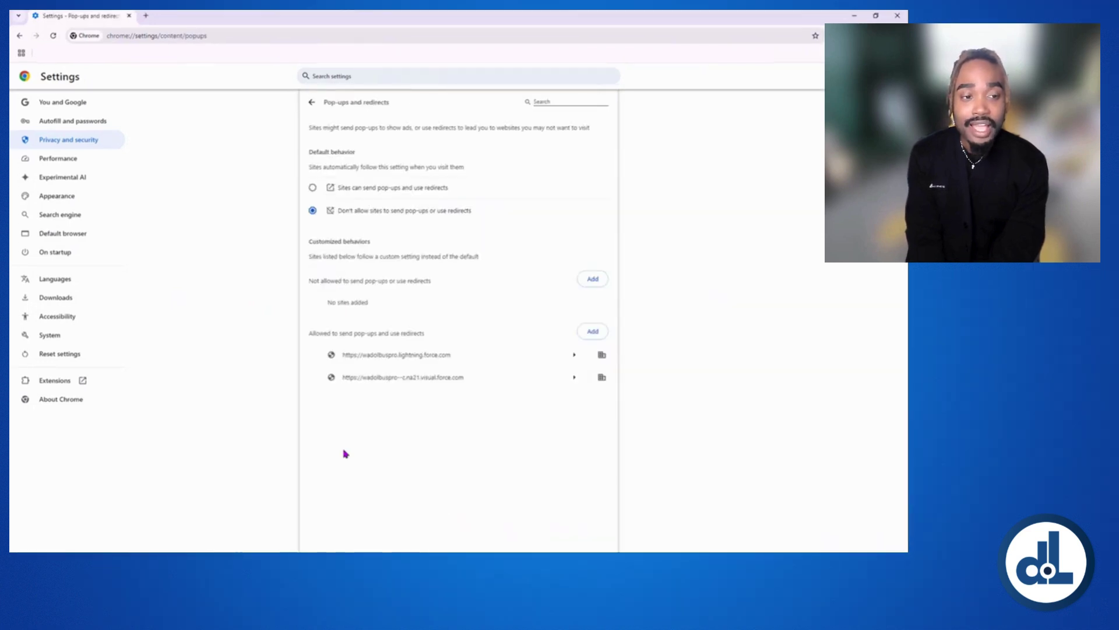